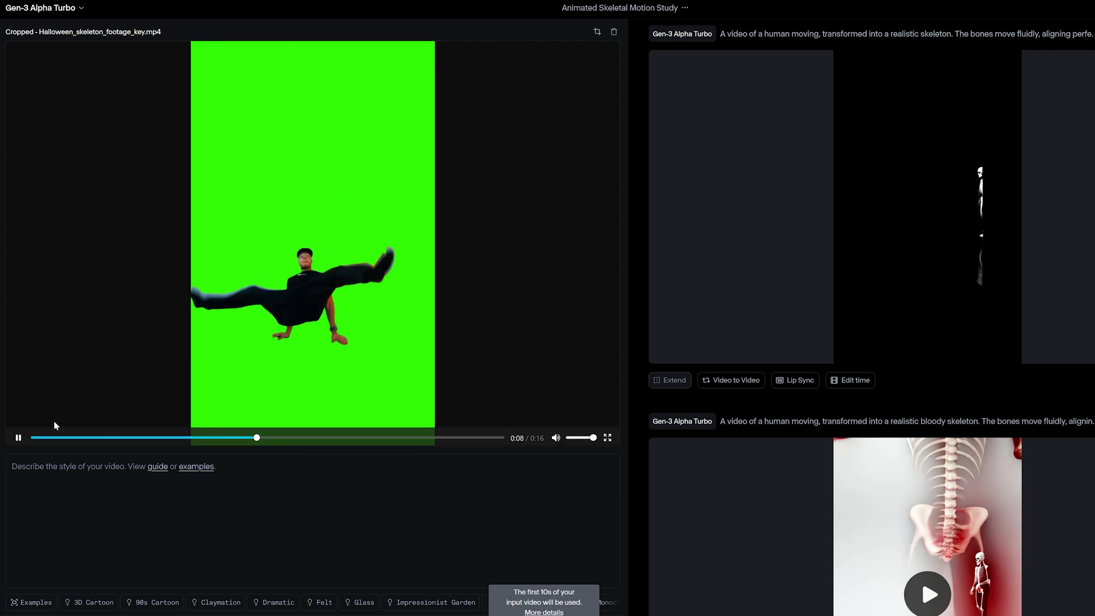
- Paste the skeleton transformation prompt into the Gen-3 Alpha Turbo Video to Video style box
type("A video of a human moving, transformed into a realistic skeleton. The bones move fluidly, aligning perfectly with the natural movements of a human body.")
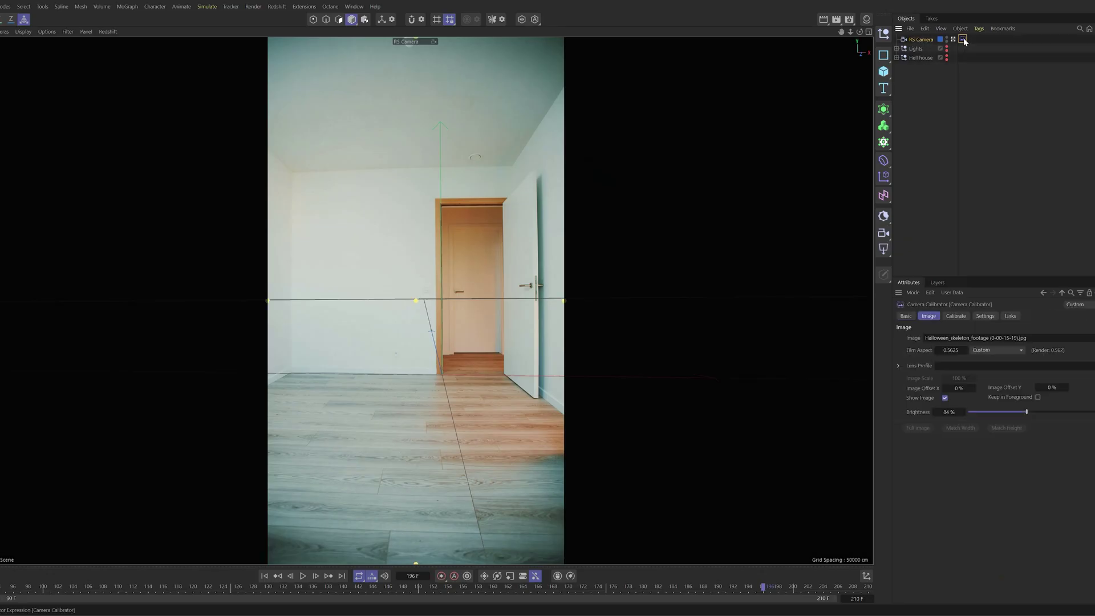
- Solve the camera calibration and move the stand-in figure left and toward the camera
left_click(962, 316)
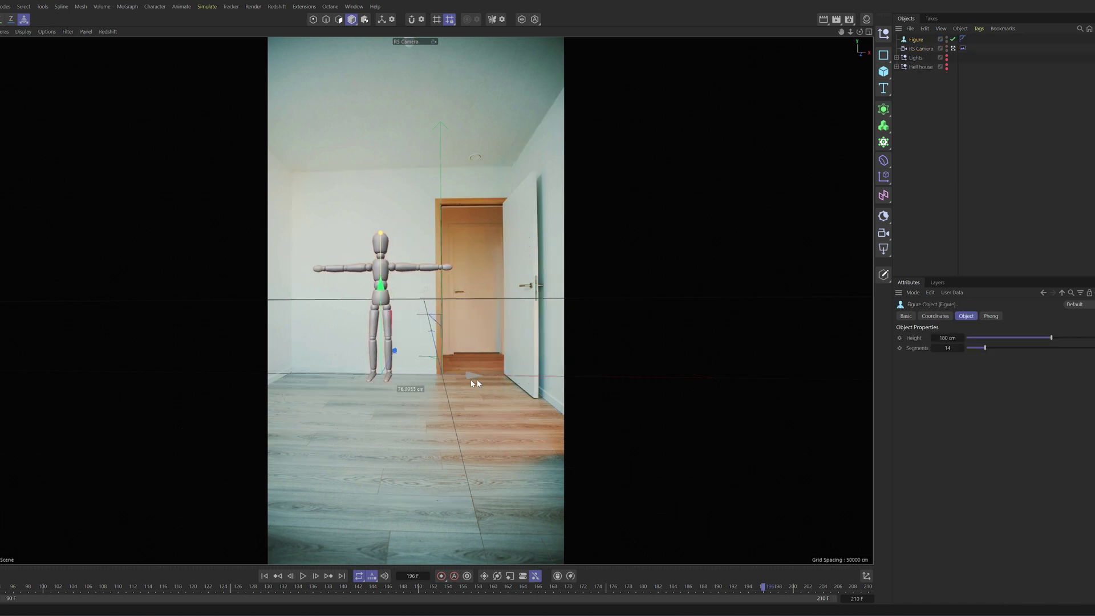
left_click_drag(477, 384, 370, 469)
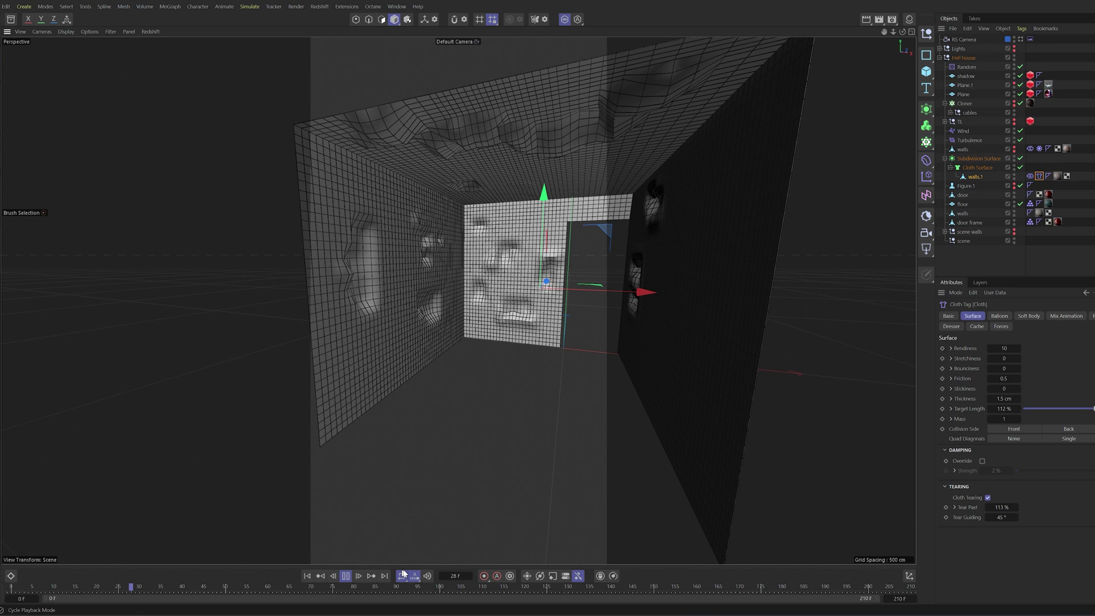
- Rerun the walls' cloth tearing simulation after reviewing its Balloon and Forces settings
left_click(306, 577)
left_click(346, 576)
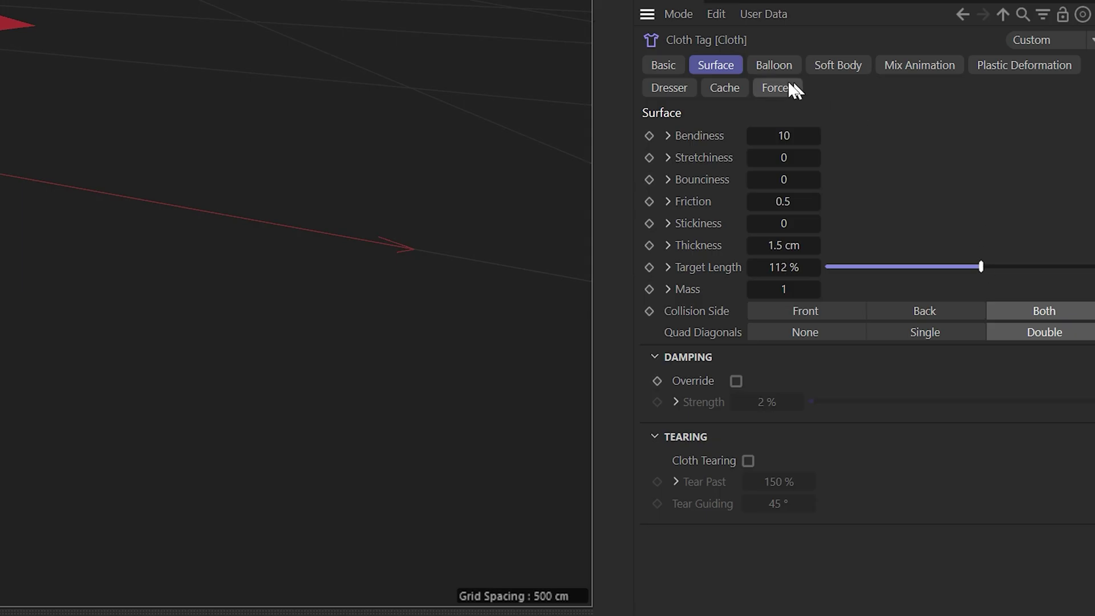
left_click(1001, 317)
left_click(1001, 326)
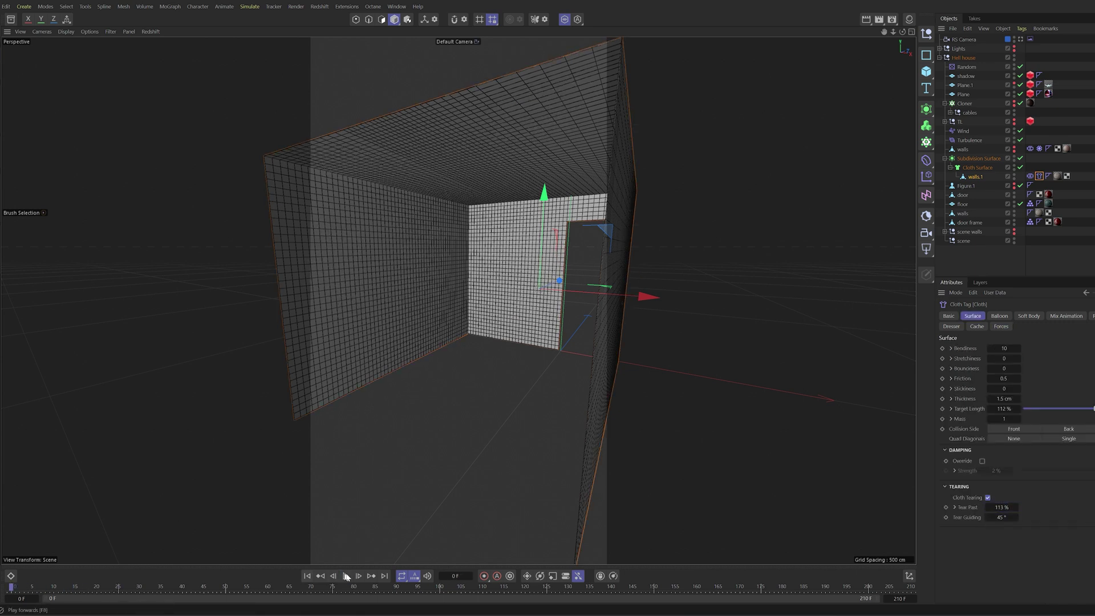
left_click(346, 576)
left_click(346, 576)
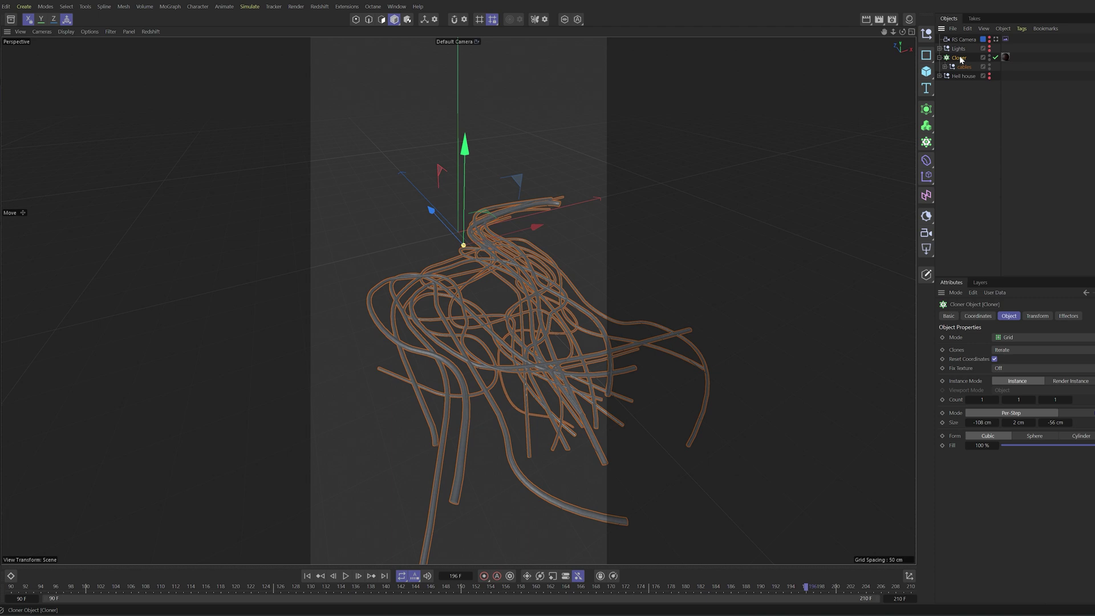
- Set the cable Cloner's Count X and Z to 2 and spread the clones wider apart
left_click(1069, 400)
left_click(997, 400)
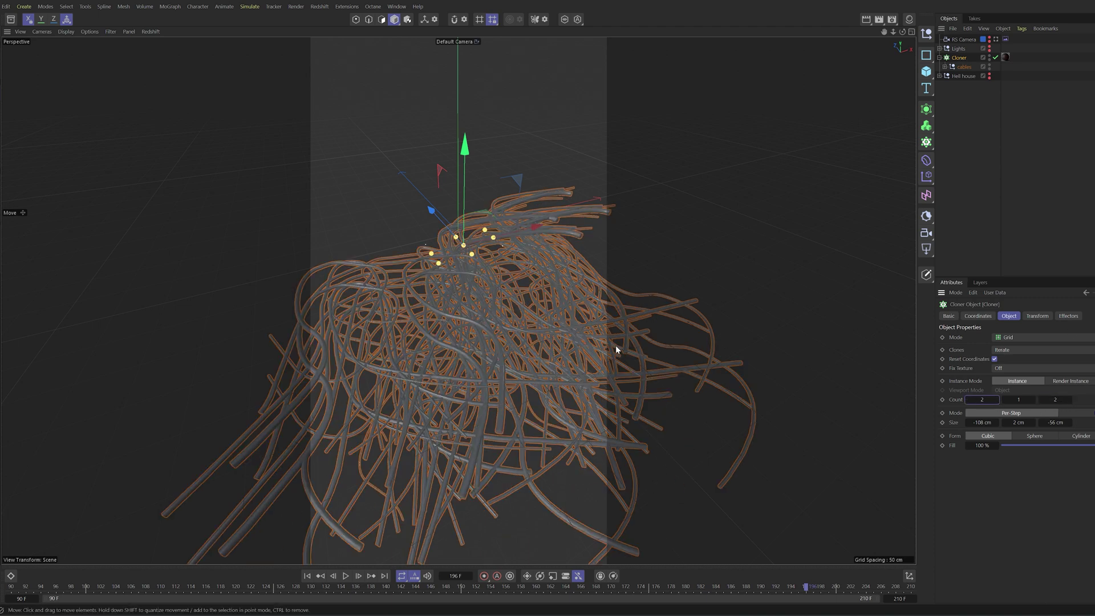
left_click_drag(570, 231, 593, 228)
scroll(593, 229, "down", 5)
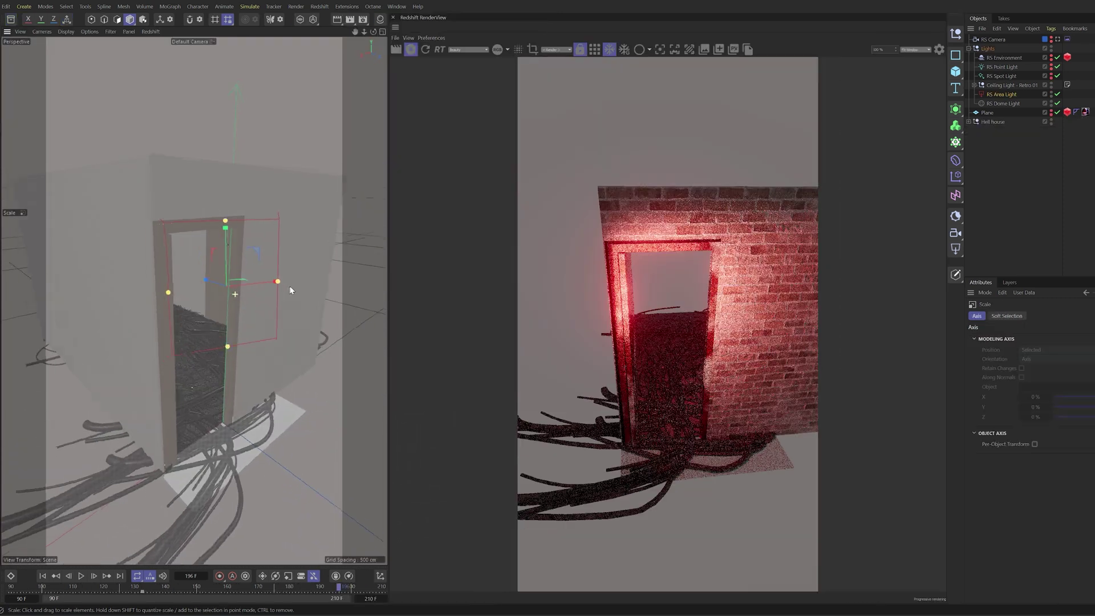
- Shift the door frame along X and rotate the RS Area Light to about 80 degrees
key("e")
left_click_drag(276, 285, 282, 299)
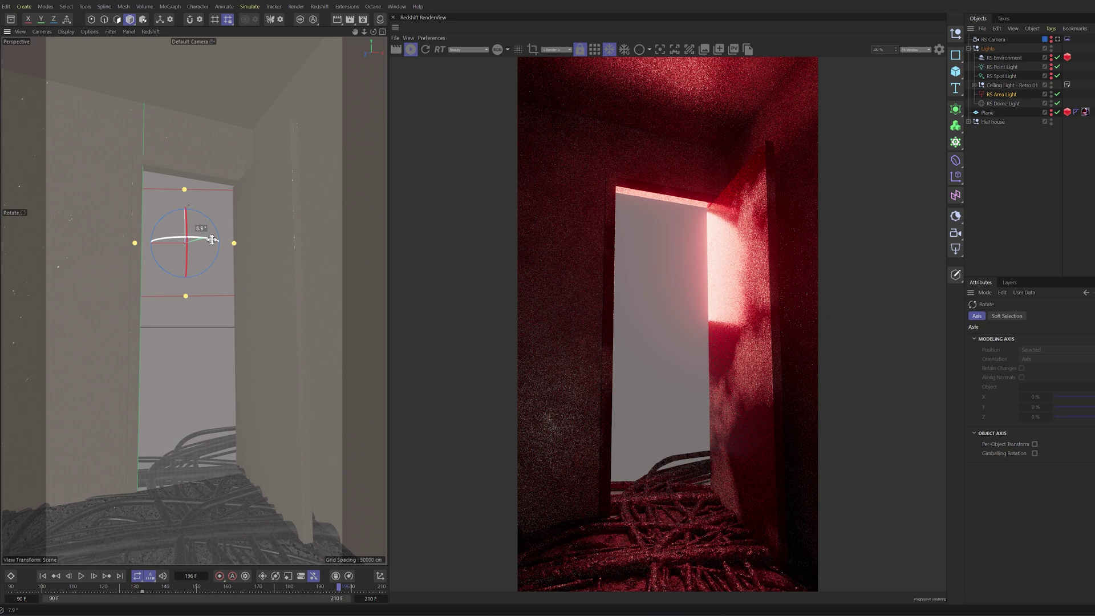
left_click_drag(242, 242, 294, 246)
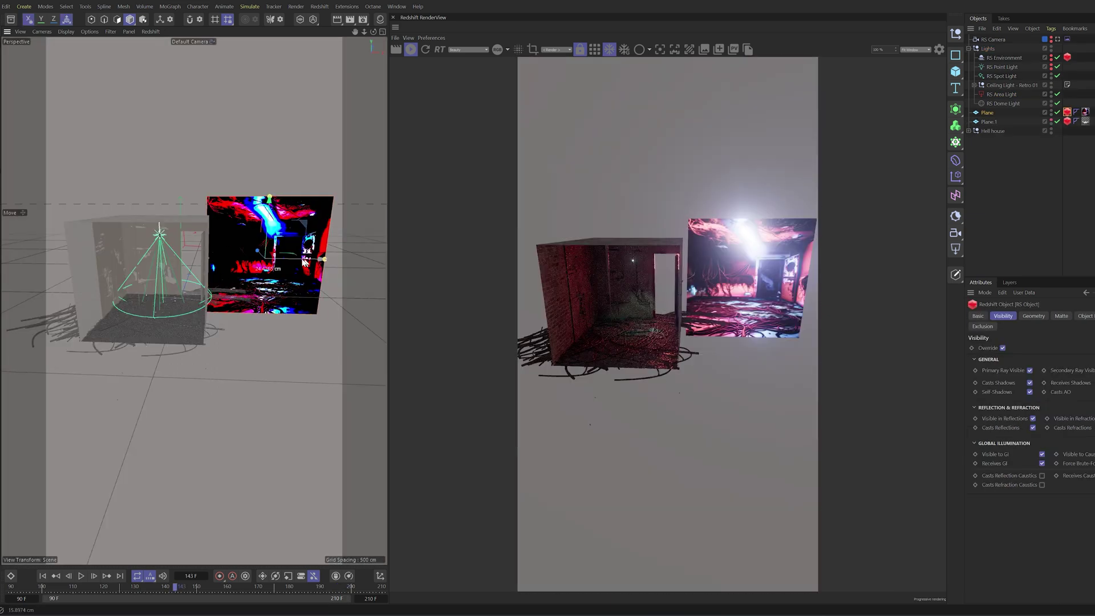
- Slide the skeleton plane left and turn off its Primary Ray Visible setting
left_click_drag(284, 264, 248, 264)
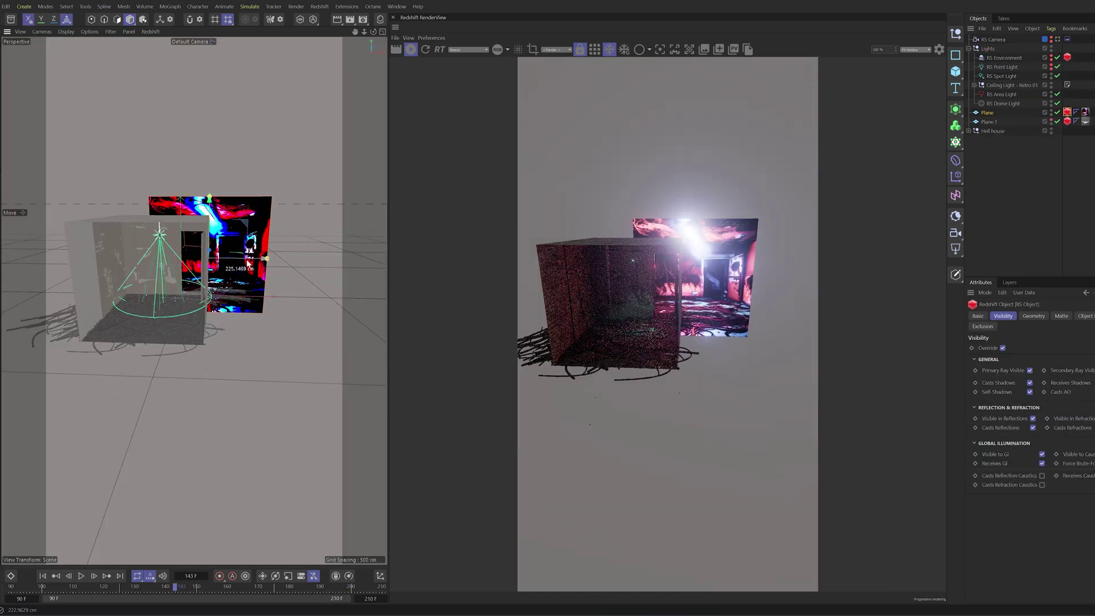
left_click(1029, 370)
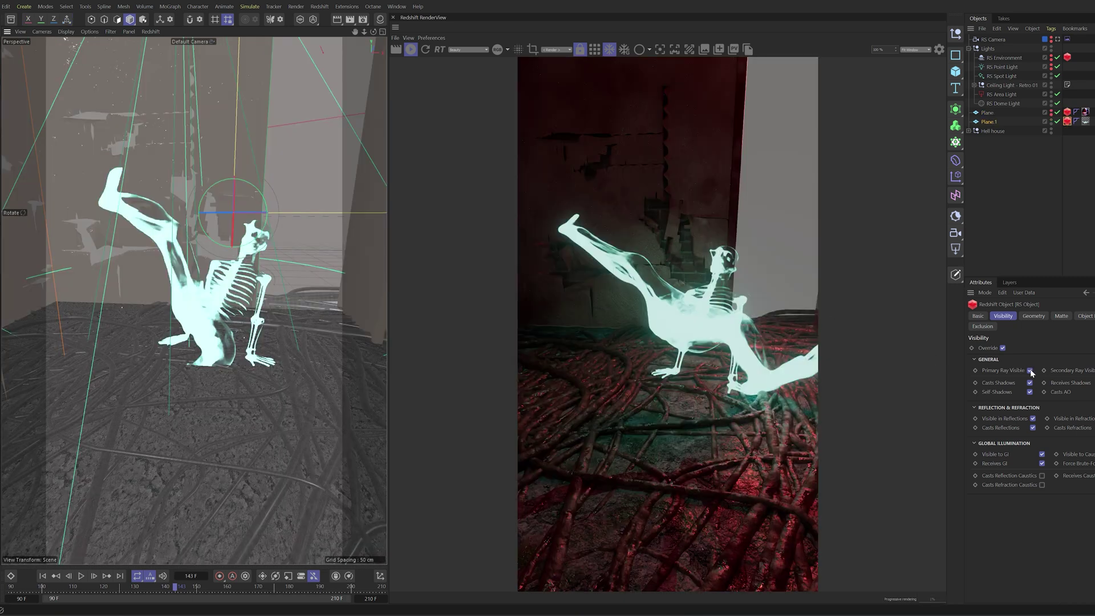
left_click(1030, 370)
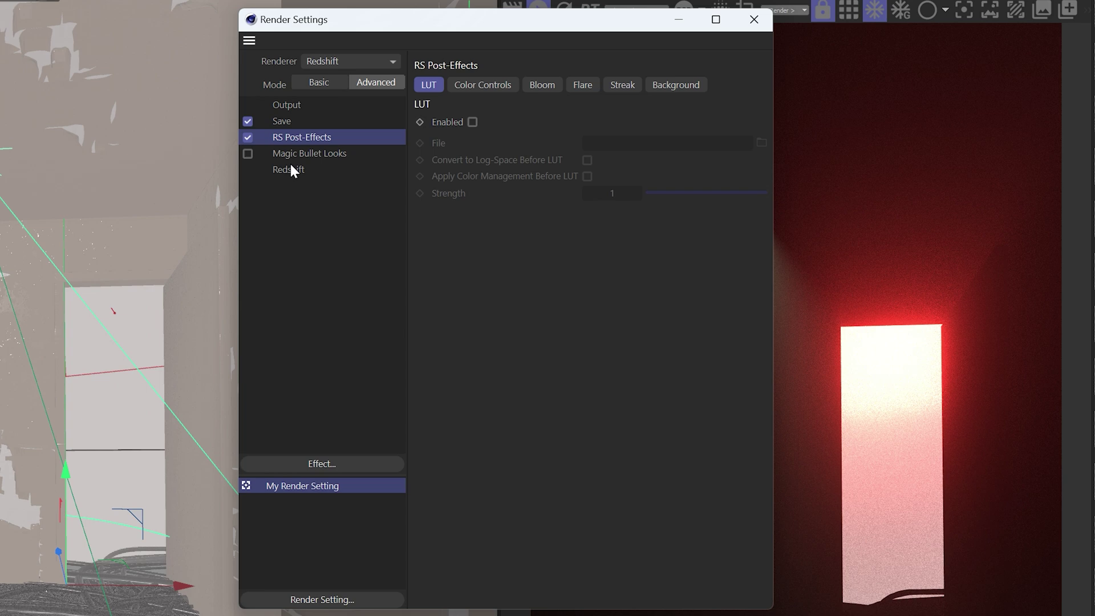
- Review Redshift's volume sampling, motion blur, trace depth (kept at 7) and global illumination settings
left_click(289, 167)
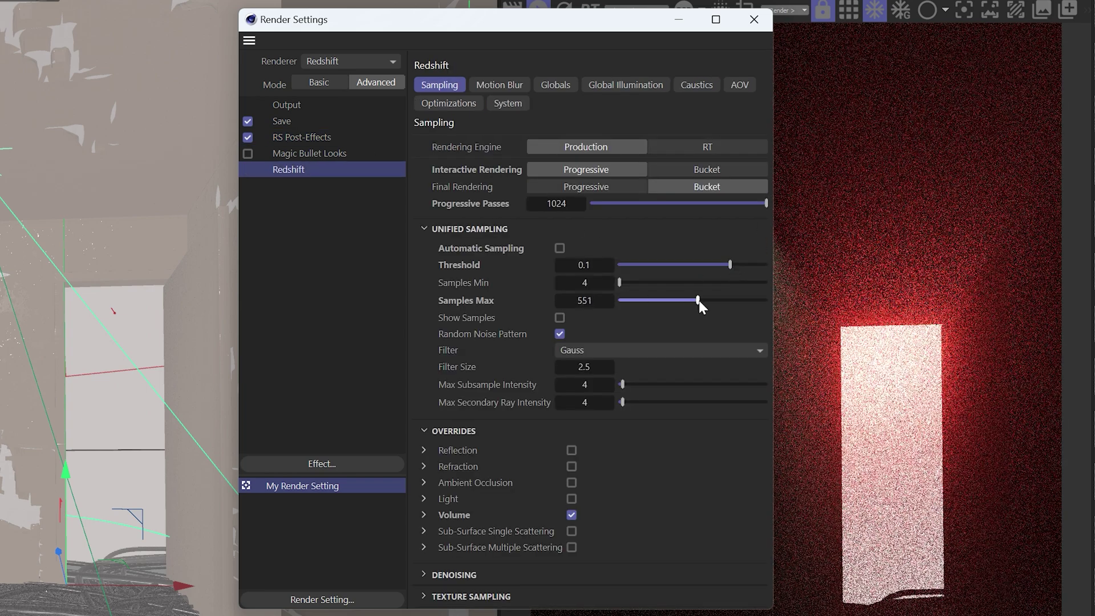
left_click(423, 514)
left_click(494, 91)
left_click(555, 84)
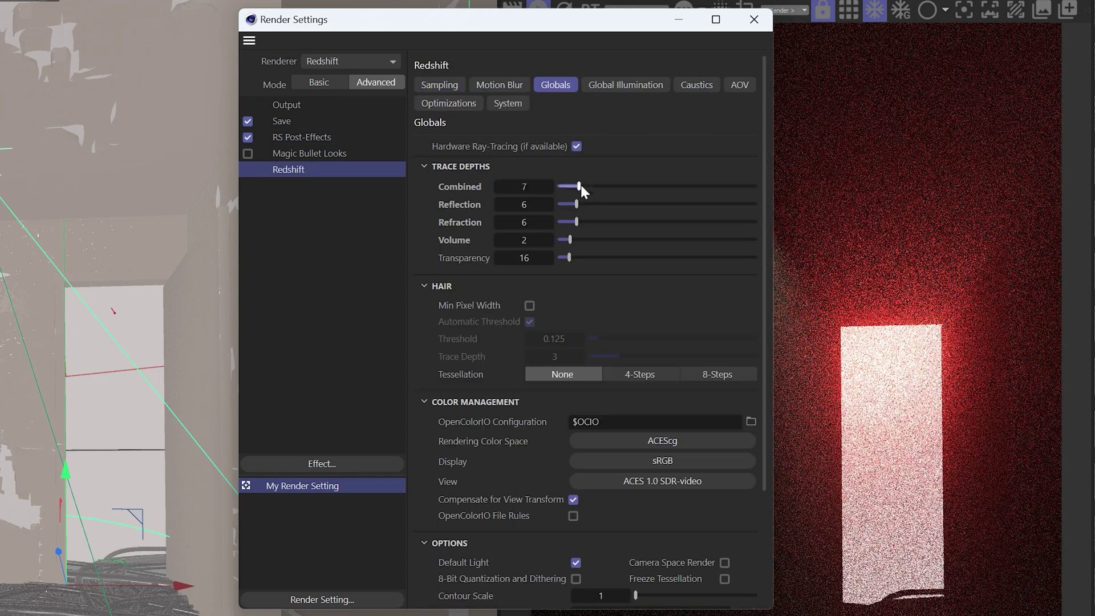
mouse_move(580, 186)
left_mouse_down()
mouse_move(594, 186)
mouse_move(579, 186)
left_mouse_up()
left_click(626, 84)
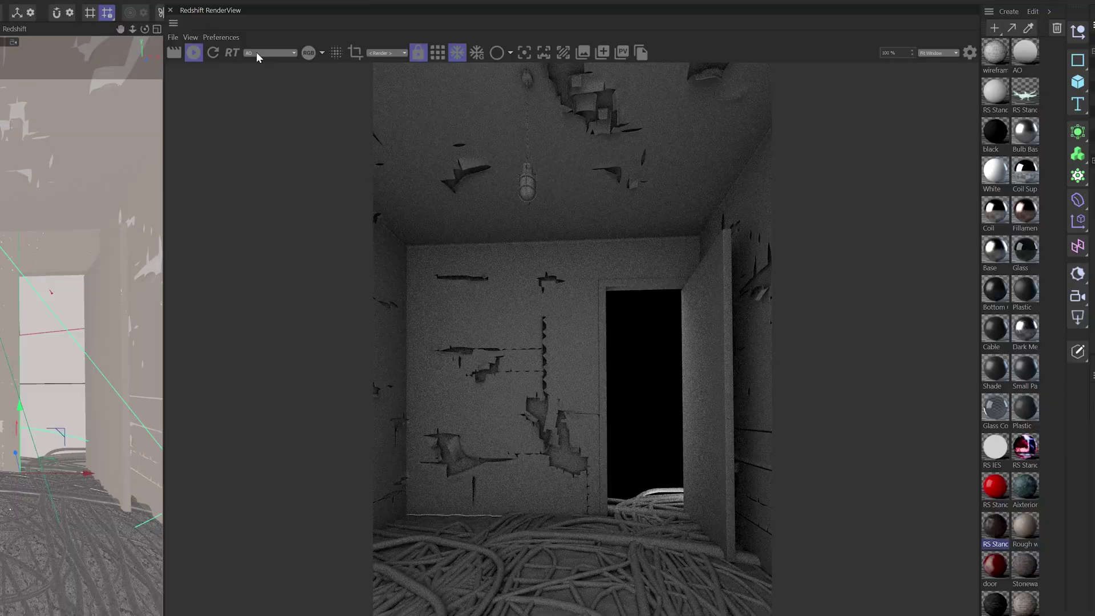
left_click(256, 53)
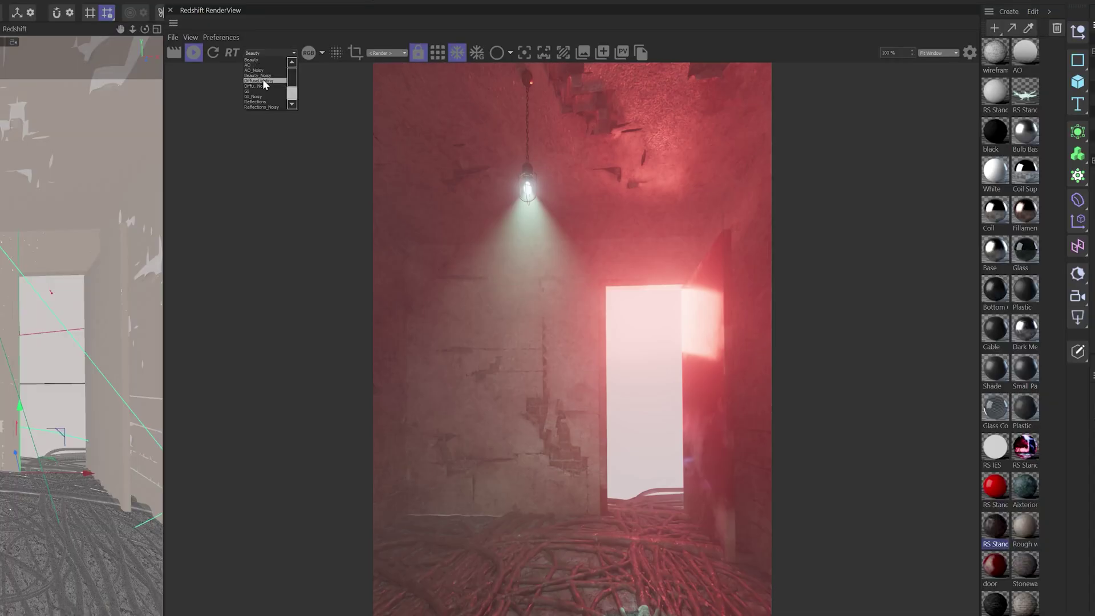
- View the DiffuseLighting and VolumeLighting passes in the Redshift RenderView
left_click(262, 81)
scroll(292, 84, "down", 1)
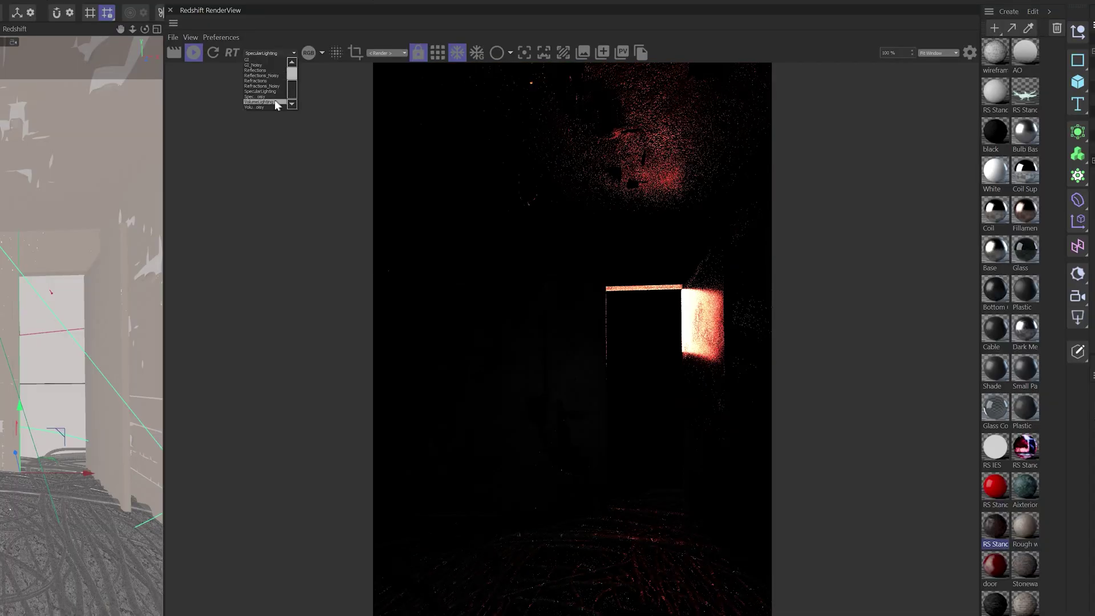
left_click(269, 101)
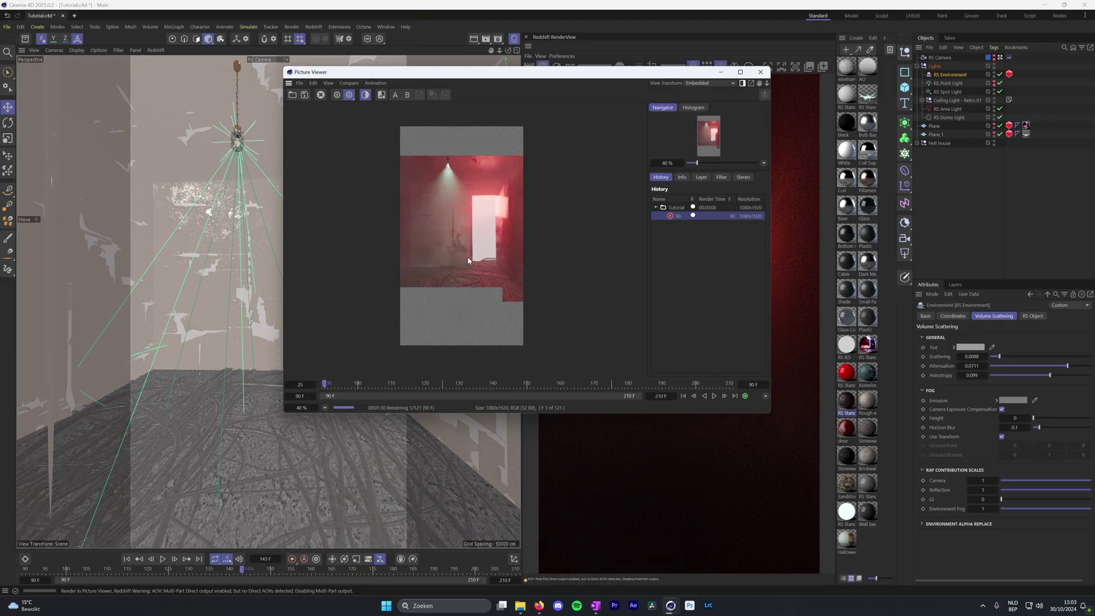
- Check the specular lighting and AO pass layers in the Picture Viewer
left_click(700, 219)
left_click(706, 234)
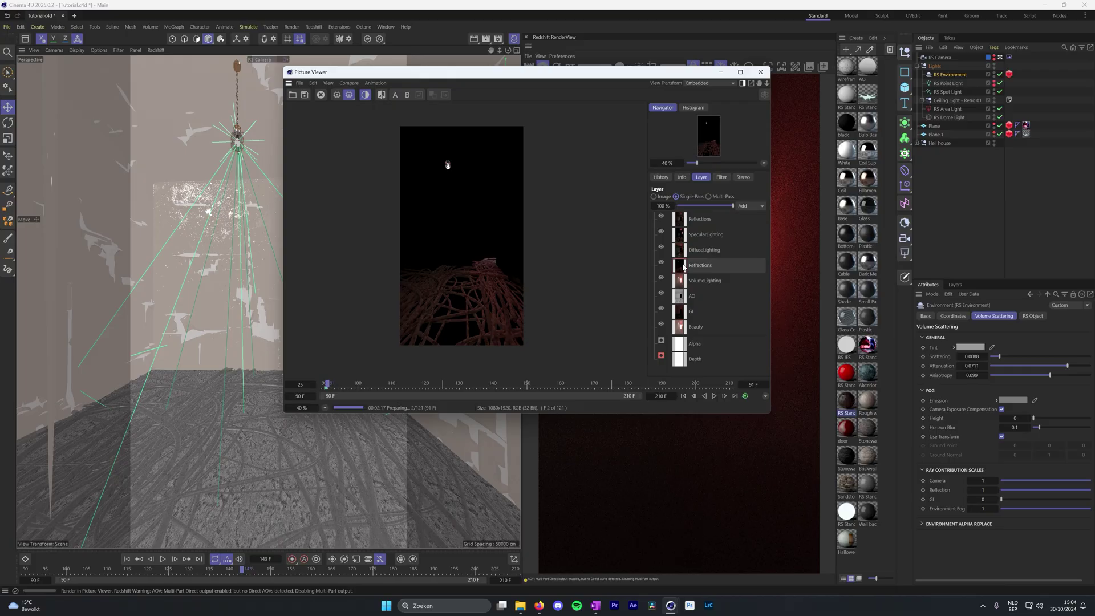
left_click(692, 296)
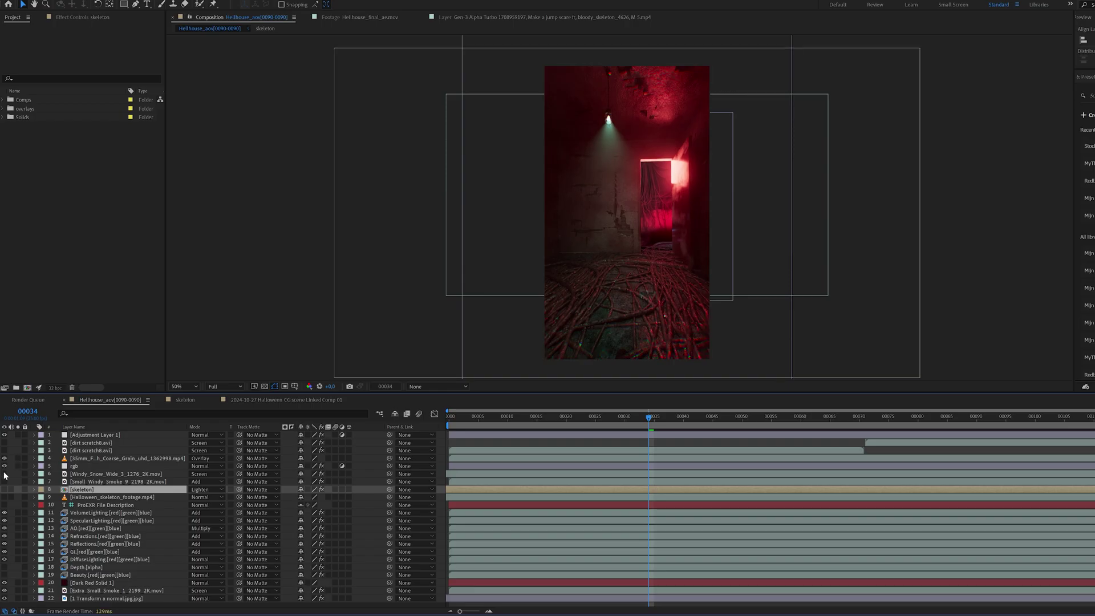
- Make the Windy_Snow and Small_Windy_Smoke layers visible in the Hellhouse timeline
left_click_drag(4, 474, 4, 483)
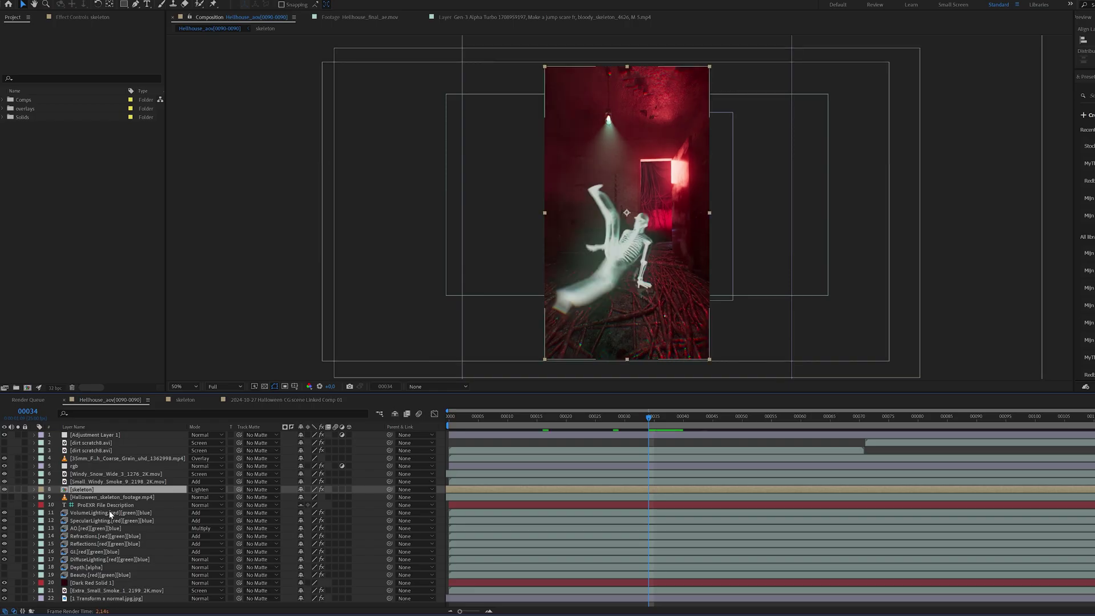